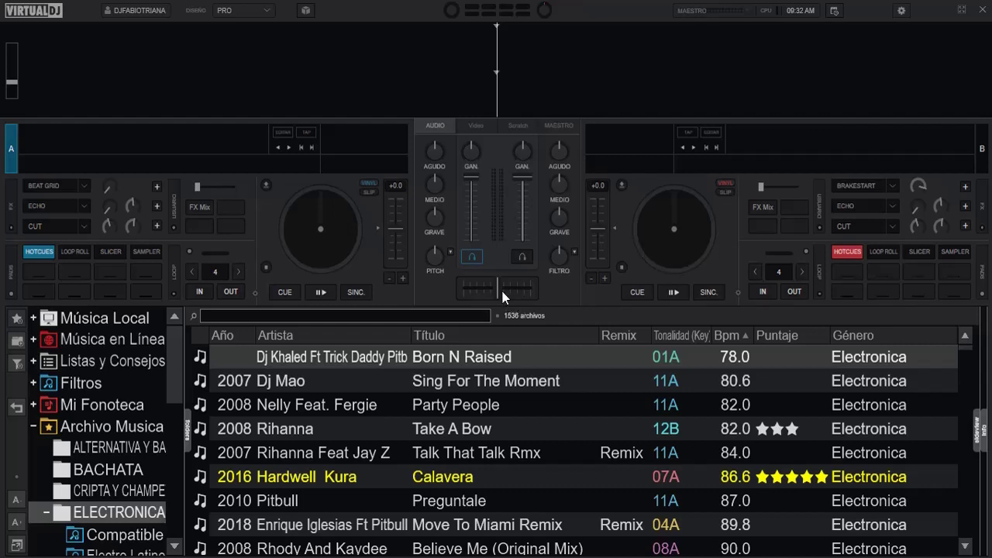
Move the crossfader fully to deck A, load Hardwell Kura's Calavera there, and list its matches in the Compatible filter folder
{"action": "left_click_drag", "start_coordinate": [498, 290], "coordinate": [456, 295]}
{"action": "scroll", "coordinate": [175, 375], "scroll_direction": "down", "scroll_amount": 3}
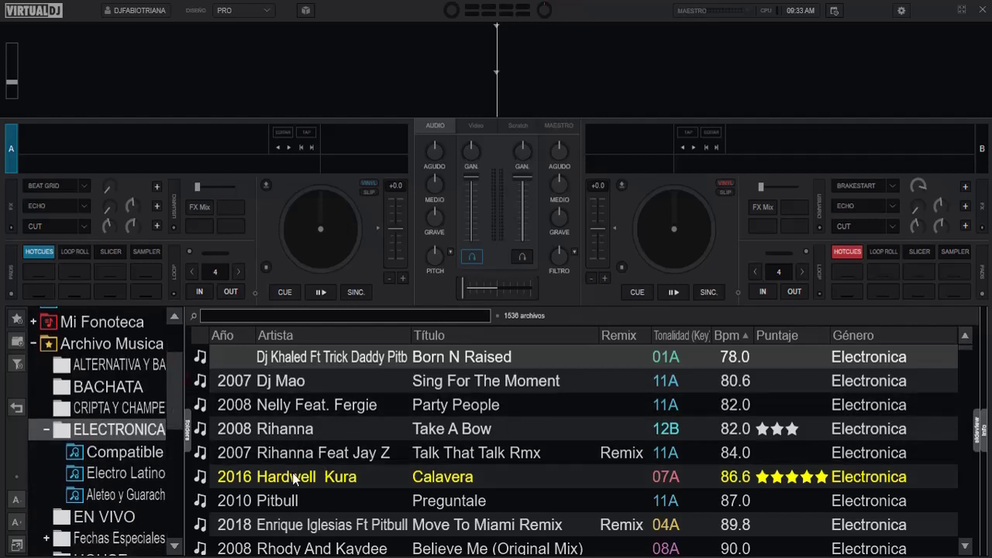
{"action": "left_click_drag", "start_coordinate": [295, 479], "coordinate": [325, 213]}
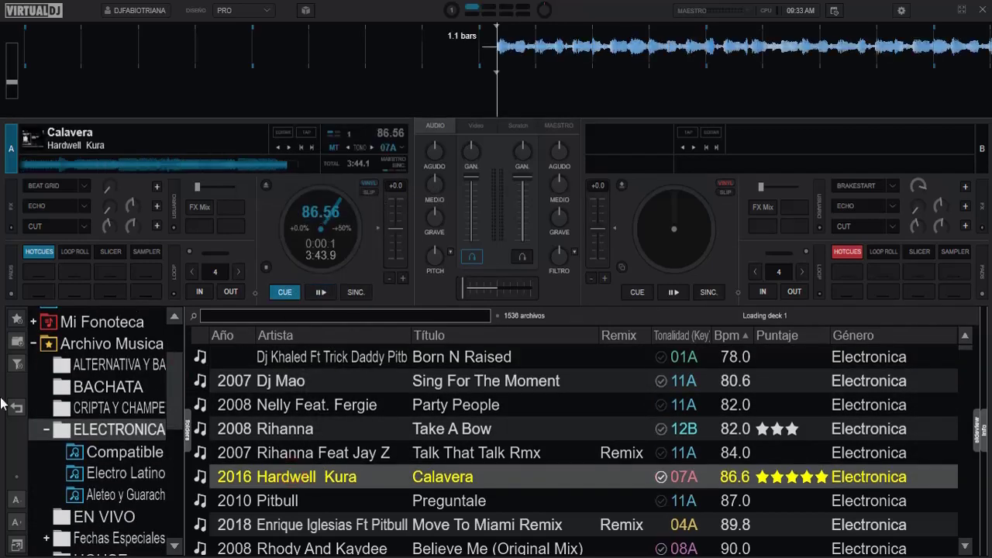
{"action": "left_click", "coordinate": [136, 454]}
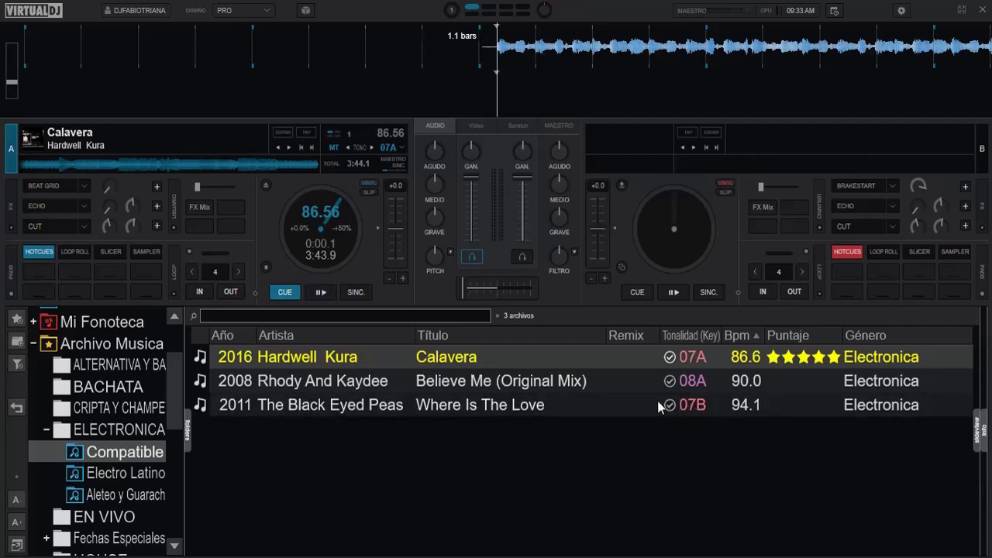
Load Where Is The Love by The Black Eyed Peas onto deck A and refresh the Compatible filter folder
{"action": "left_click_drag", "start_coordinate": [322, 405], "coordinate": [314, 225]}
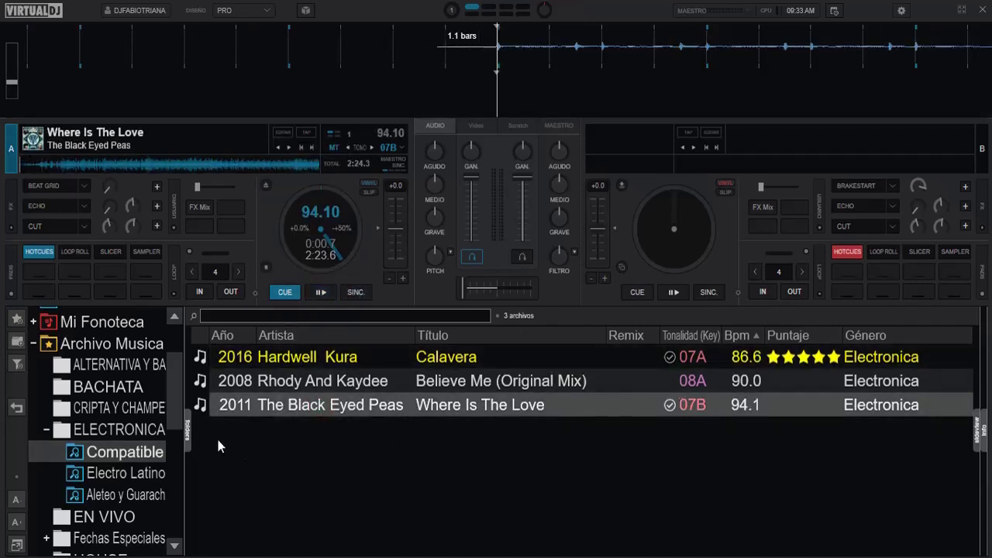
{"action": "left_click", "coordinate": [110, 431]}
{"action": "left_click", "coordinate": [109, 452]}
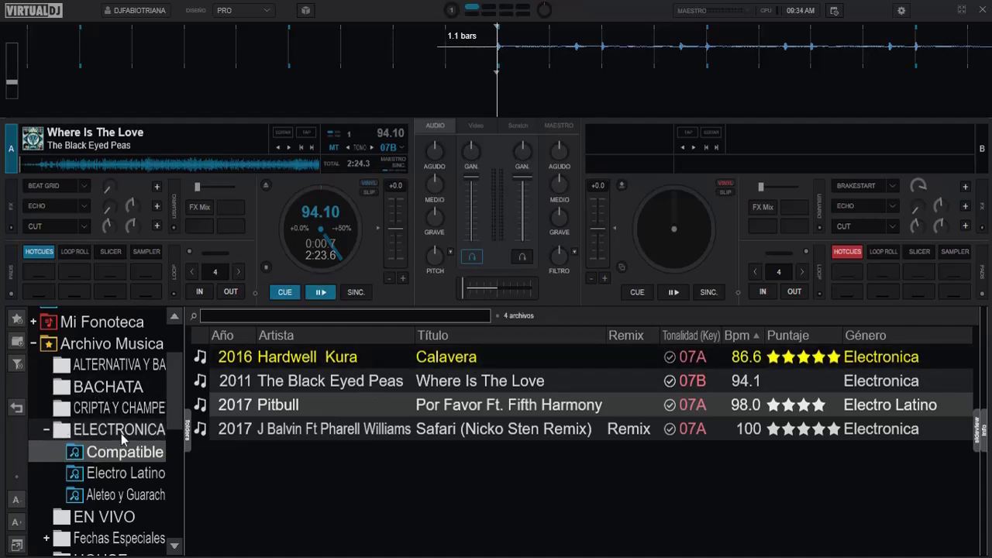
Load Ghost's Lean On from the ELECTRONICA folder onto deck A and list its matches in the Compatible filter folder
{"action": "scroll", "coordinate": [175, 403], "scroll_direction": "down", "scroll_amount": 1}
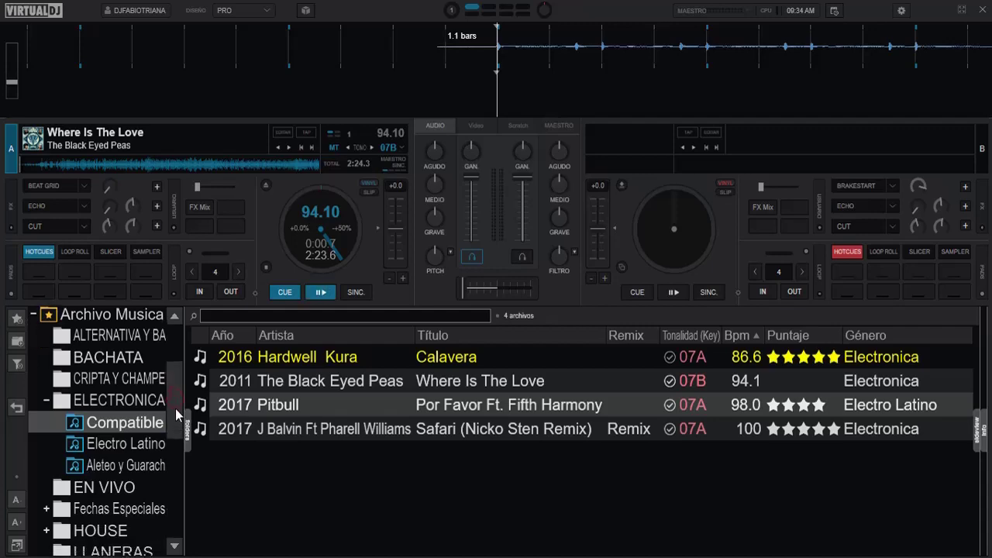
{"action": "left_click", "coordinate": [113, 401]}
{"action": "scroll", "coordinate": [508, 433], "scroll_direction": "down", "scroll_amount": 3}
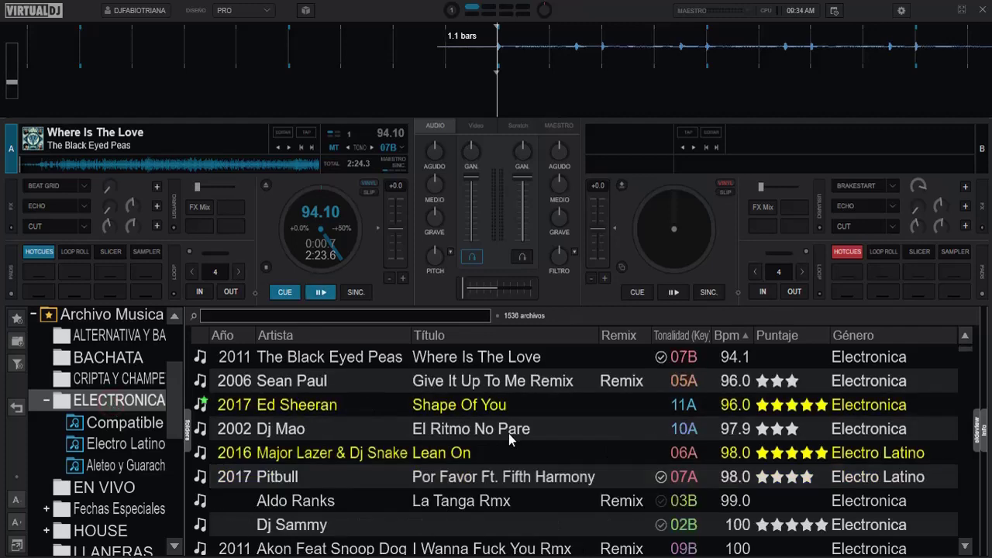
{"action": "scroll", "coordinate": [508, 433], "scroll_direction": "down", "scroll_amount": 3}
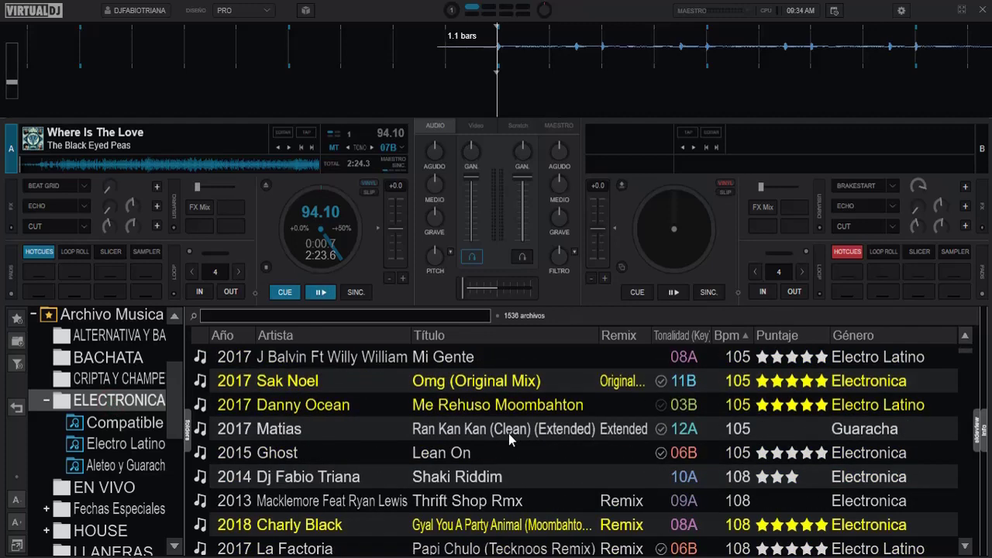
{"action": "left_click", "coordinate": [271, 452]}
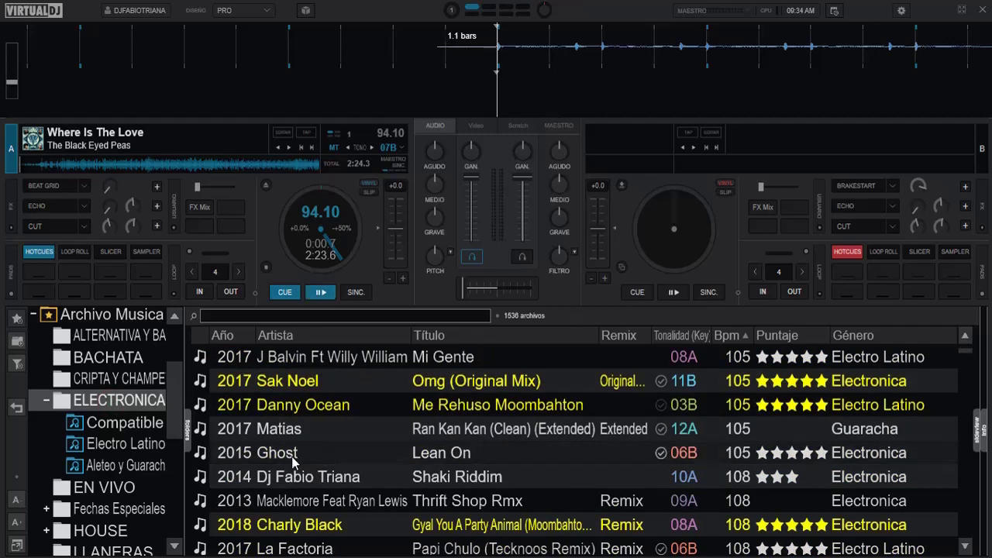
{"action": "left_click_drag", "start_coordinate": [271, 453], "coordinate": [324, 225]}
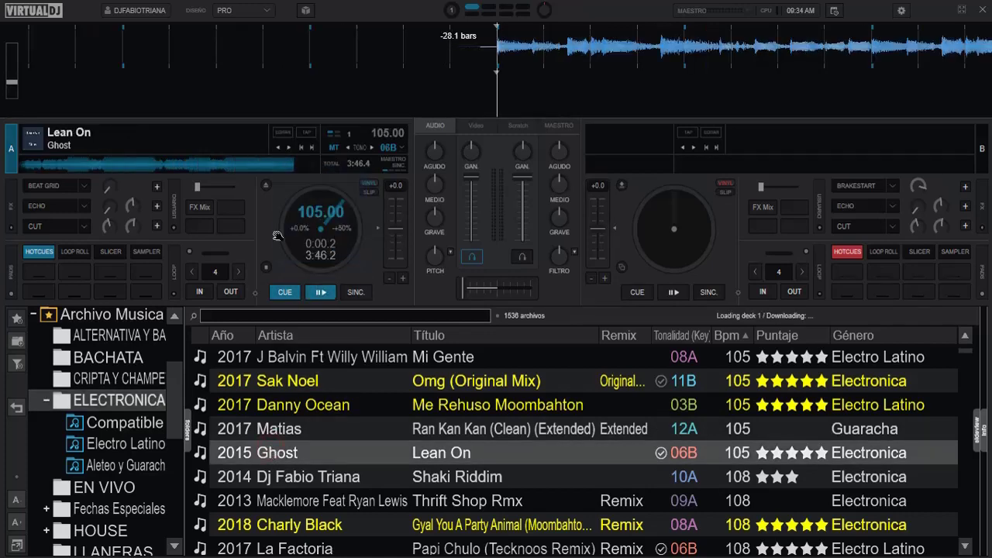
{"action": "left_click", "coordinate": [132, 431]}
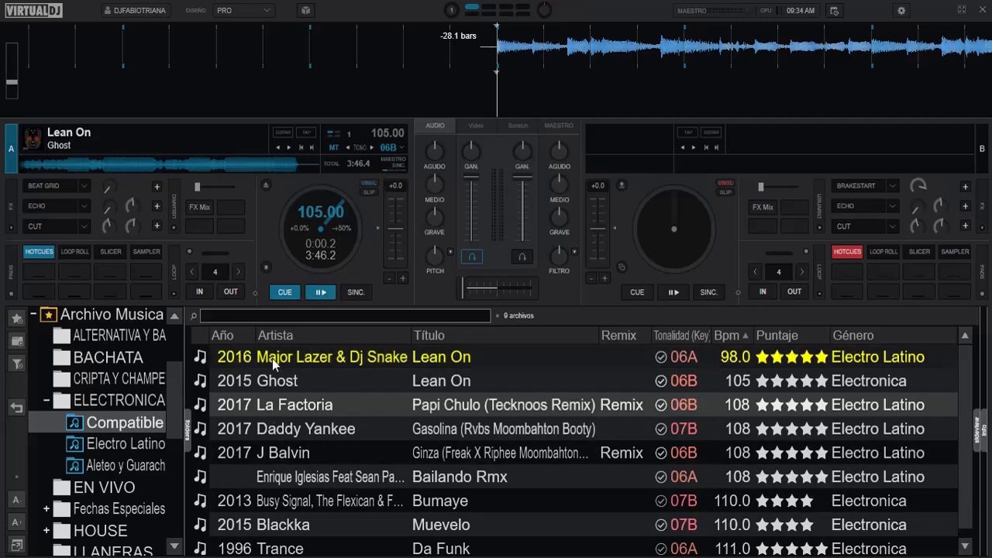
Load Lean On by Major Lazer & Dj Snake from the Compatible list onto deck A
{"action": "left_click_drag", "start_coordinate": [272, 358], "coordinate": [318, 230]}
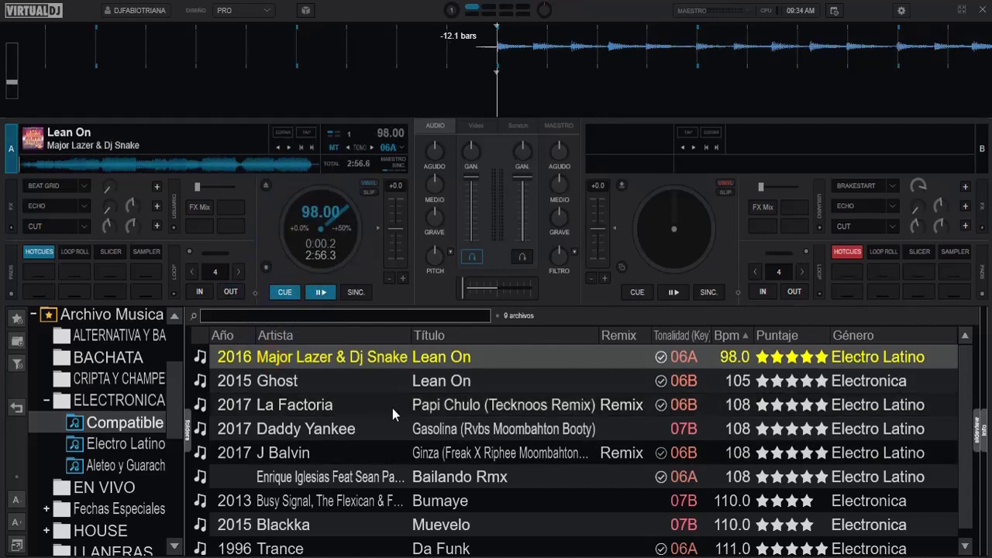
{"action": "scroll", "coordinate": [716, 434], "scroll_direction": "down", "scroll_amount": 1}
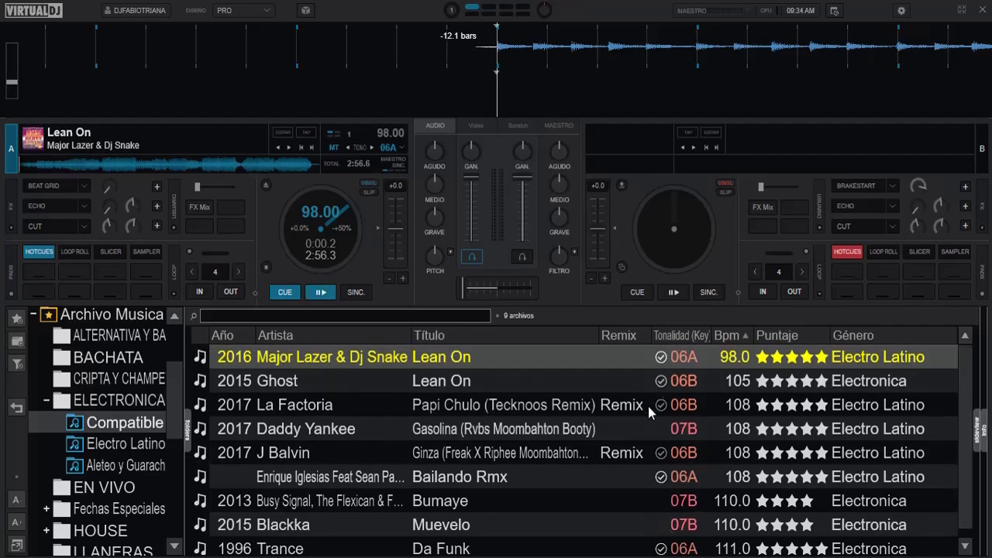
{"action": "scroll", "coordinate": [647, 423], "scroll_direction": "up", "scroll_amount": 1}
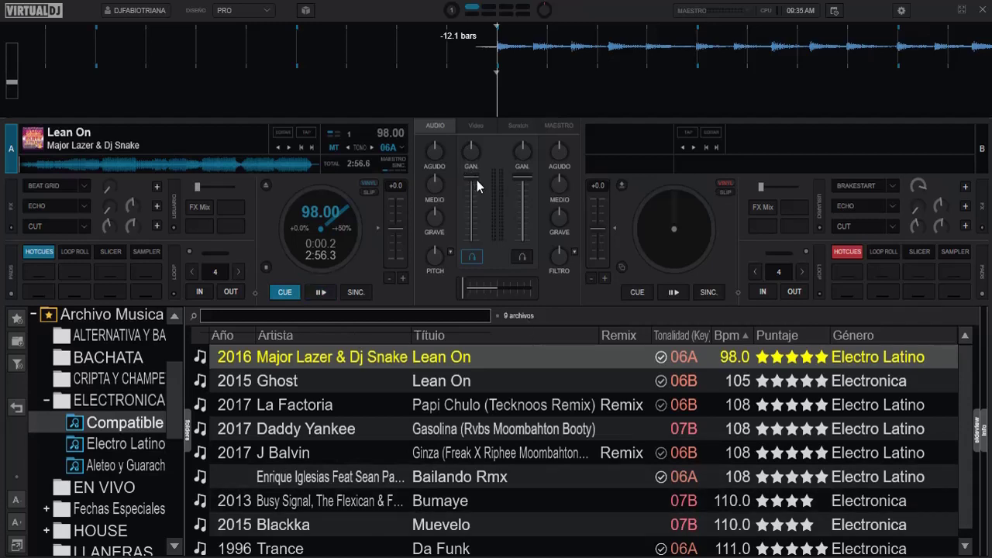
Start playing the track on deck A and lower the deck's volume level to 0%
{"action": "left_click_drag", "start_coordinate": [473, 177], "coordinate": [472, 219]}
{"action": "left_click", "coordinate": [321, 293]}
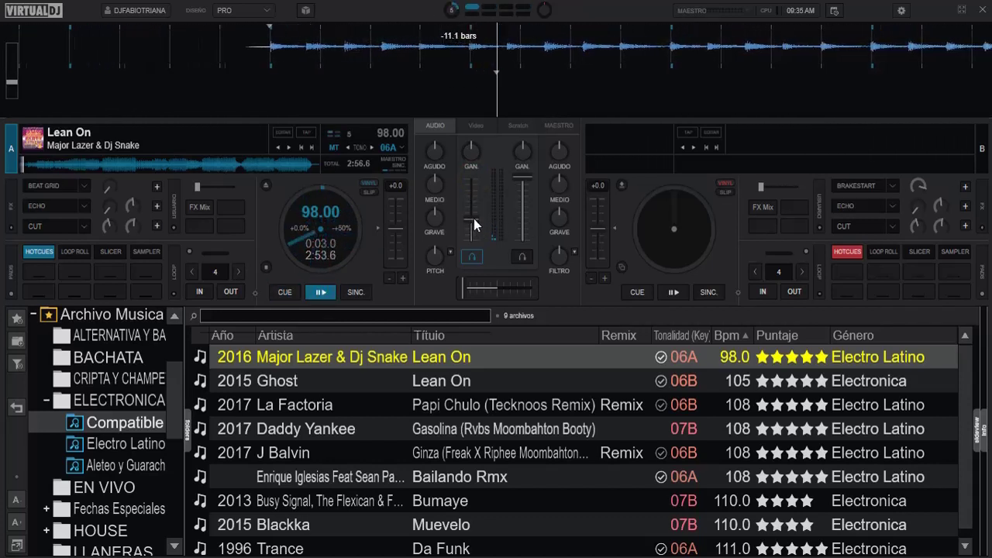
{"action": "left_click_drag", "start_coordinate": [473, 219], "coordinate": [475, 259]}
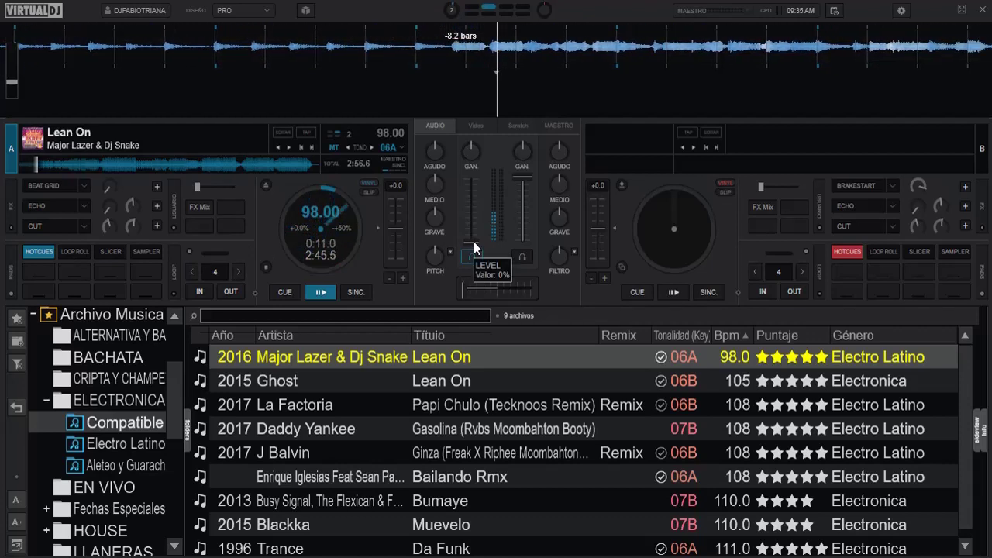
{"action": "left_click_drag", "start_coordinate": [473, 241], "coordinate": [474, 232]}
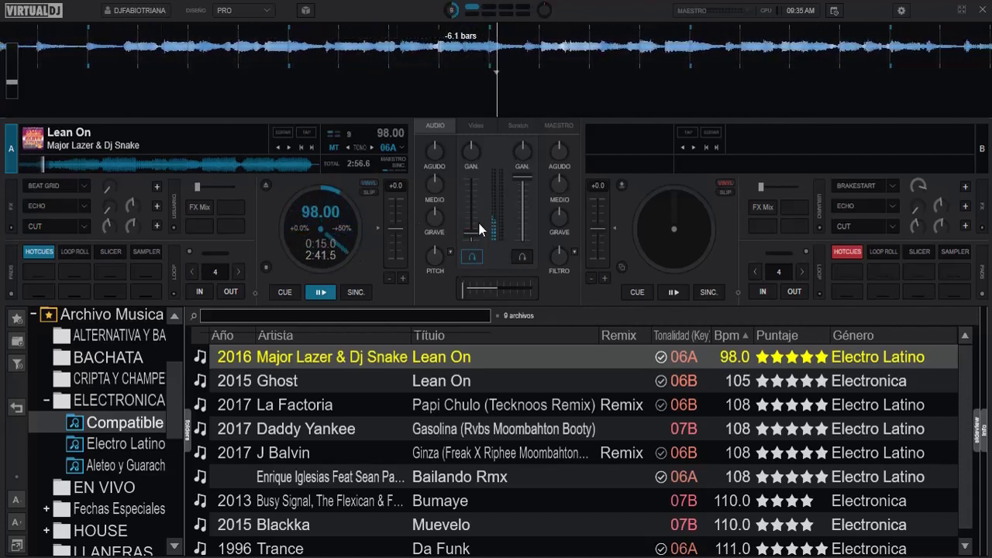
{"action": "mouse_move", "coordinate": [476, 229]}
{"action": "left_mouse_down"}
{"action": "mouse_move", "coordinate": [478, 207]}
{"action": "mouse_move", "coordinate": [473, 243]}
{"action": "left_mouse_up"}
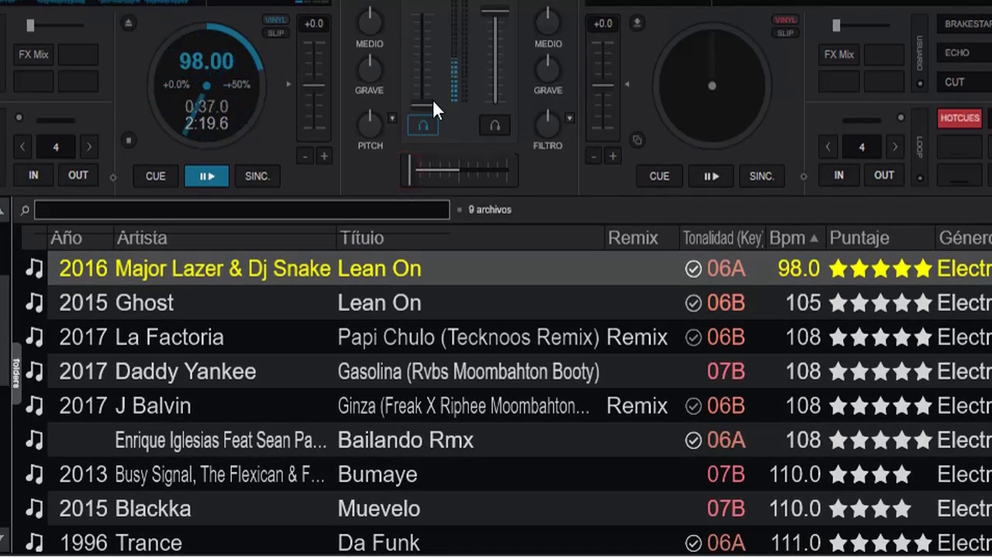
Raise deck A's volume slightly with the crossfader fully on its side, reduce it a little, and pause the track
{"action": "left_click_drag", "start_coordinate": [422, 103], "coordinate": [427, 81]}
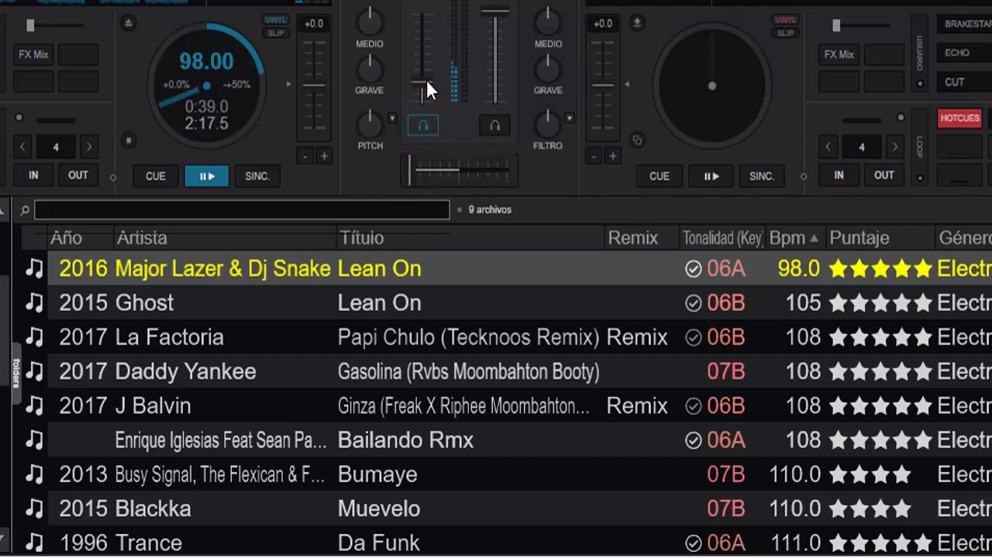
{"action": "left_click_drag", "start_coordinate": [407, 168], "coordinate": [381, 178]}
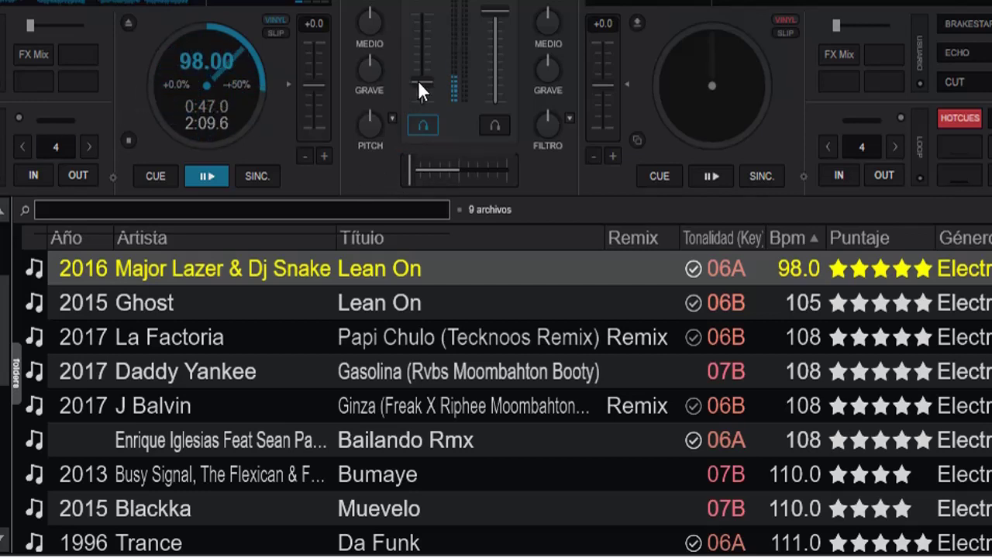
{"action": "left_click_drag", "start_coordinate": [421, 93], "coordinate": [443, 103]}
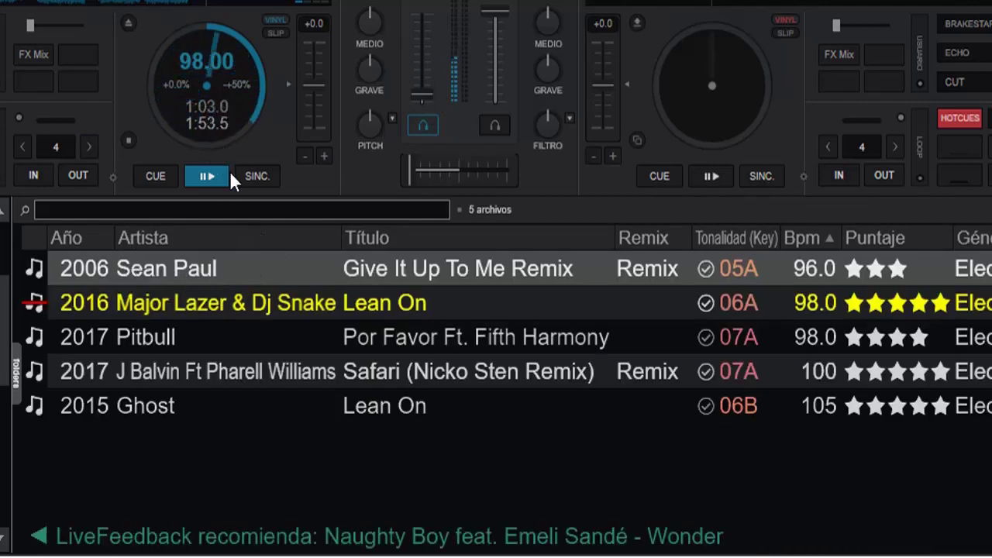
{"action": "left_click", "coordinate": [212, 179]}
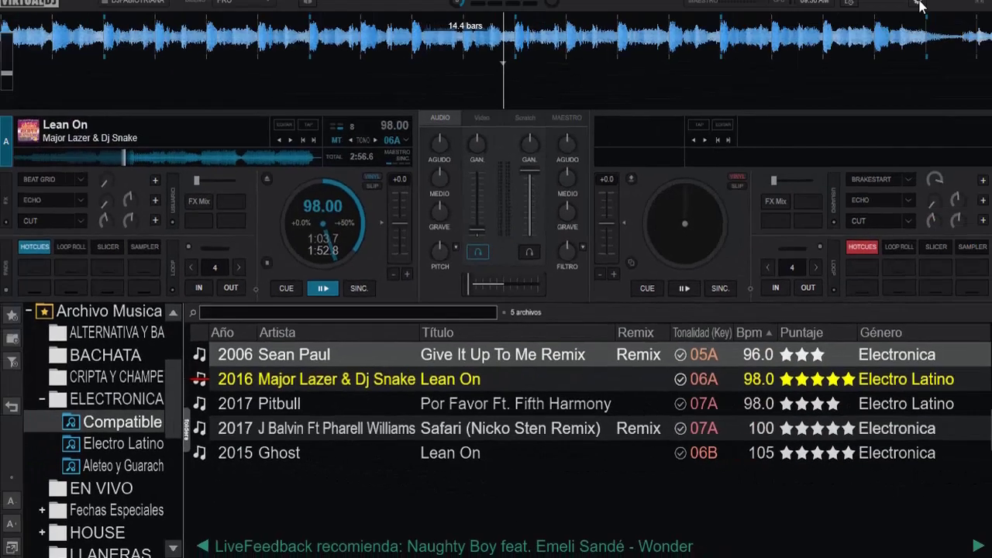
Find the history options in the configuration settings, set historyDelay to 8, and close the settings
{"action": "left_click", "coordinate": [902, 10]}
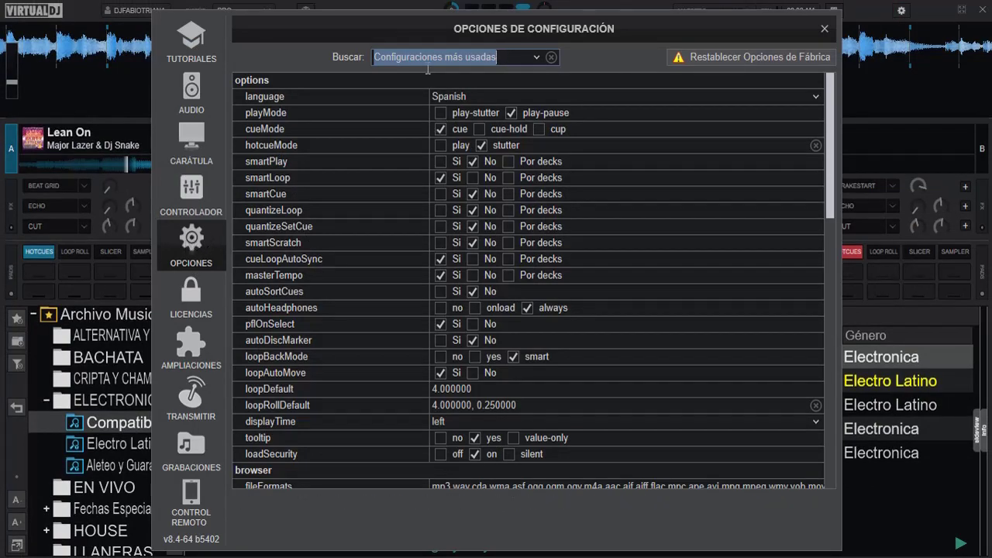
{"action": "type", "text": "his"}
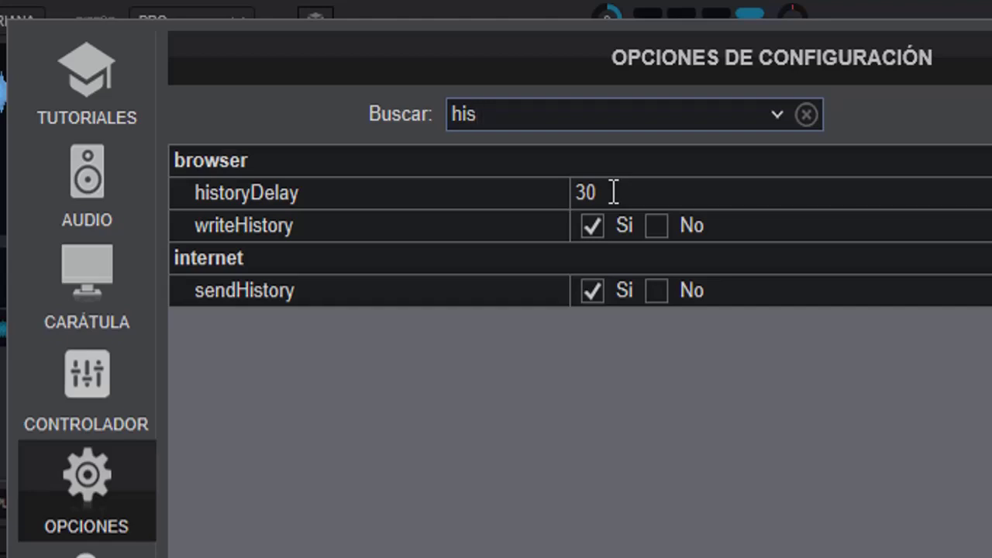
{"action": "left_click_drag", "start_coordinate": [612, 192], "coordinate": [536, 192]}
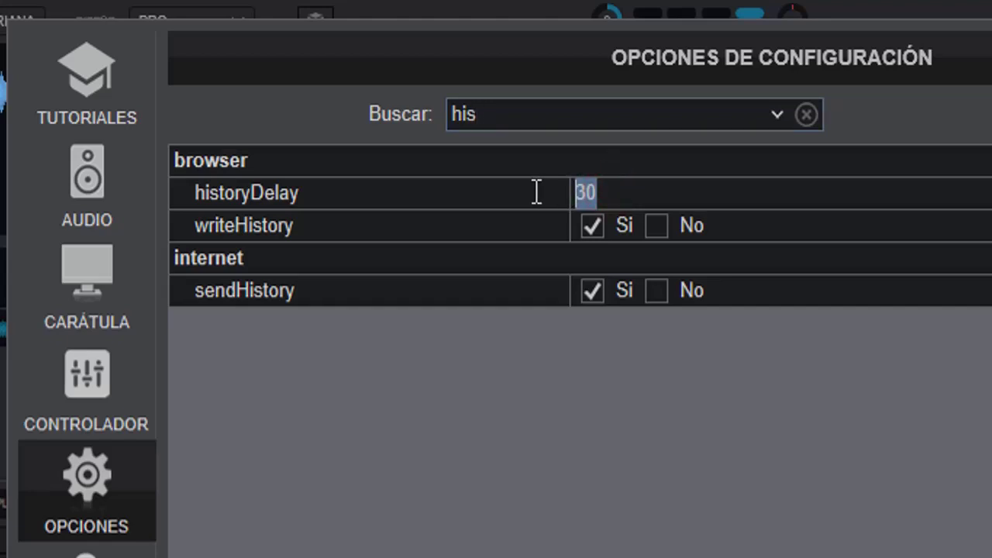
{"action": "type", "text": "8"}
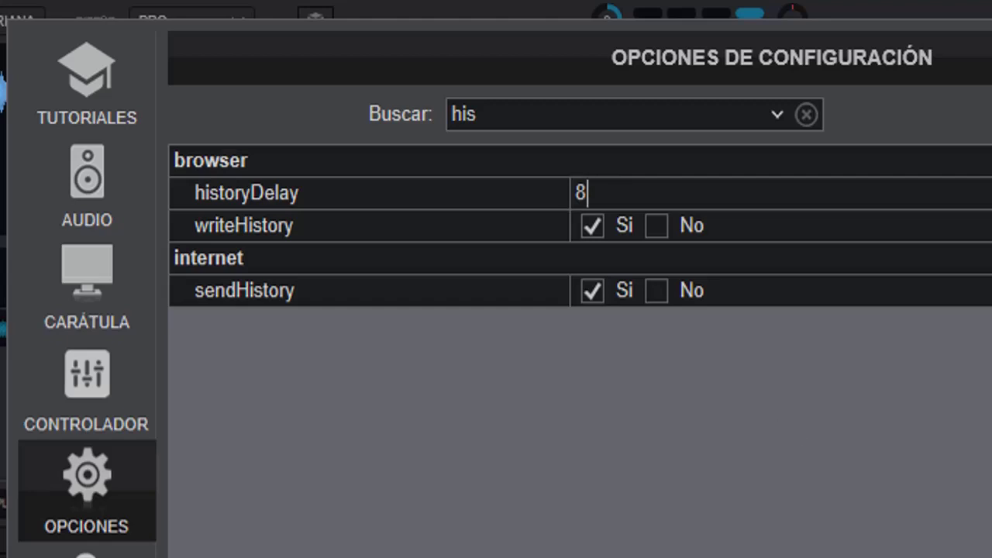
{"action": "key", "text": "Escape"}
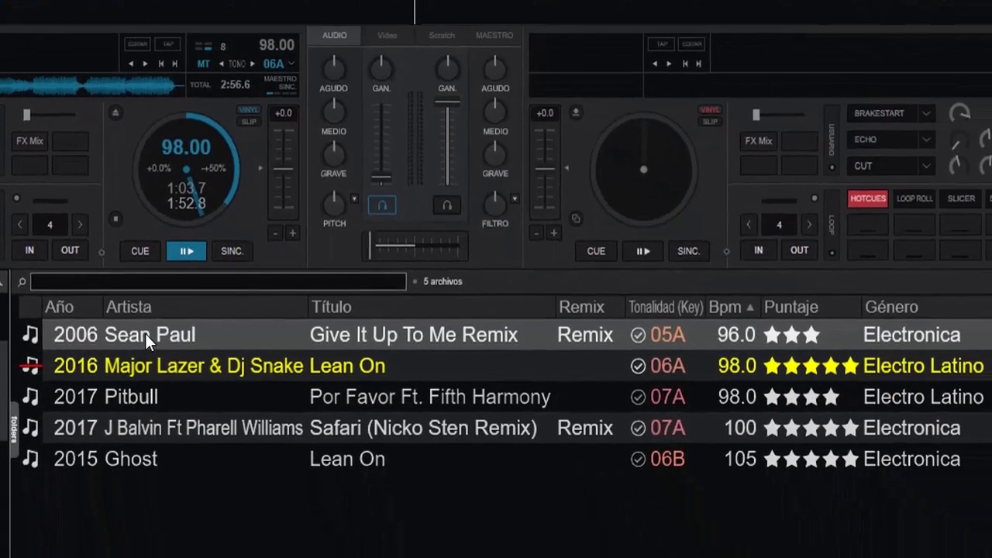
Load Sean Paul's Give It Up To Me Remix onto deck A, play it with the volume fully down, and pause it
{"action": "left_click_drag", "start_coordinate": [149, 332], "coordinate": [175, 172]}
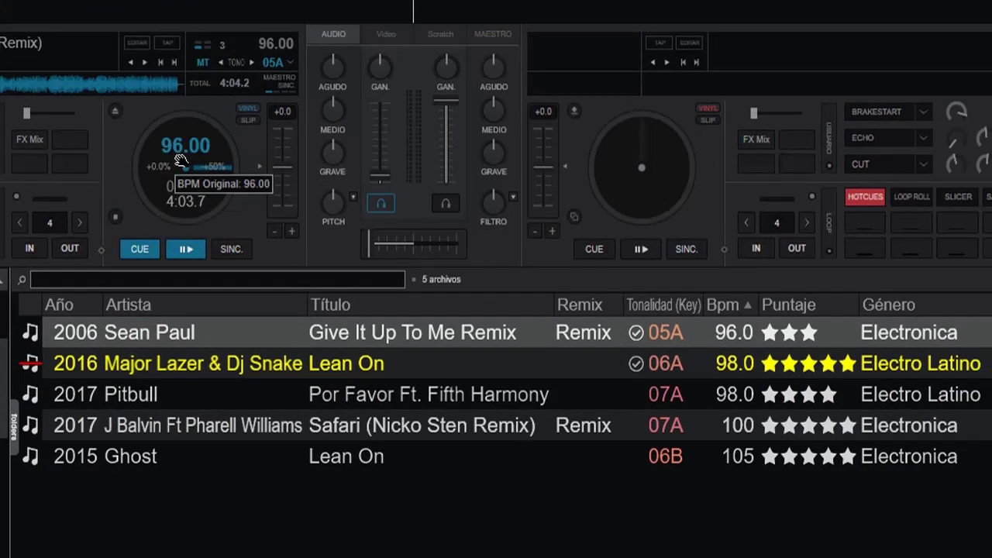
{"action": "left_click", "coordinate": [191, 252]}
{"action": "left_click_drag", "start_coordinate": [380, 174], "coordinate": [392, 204]}
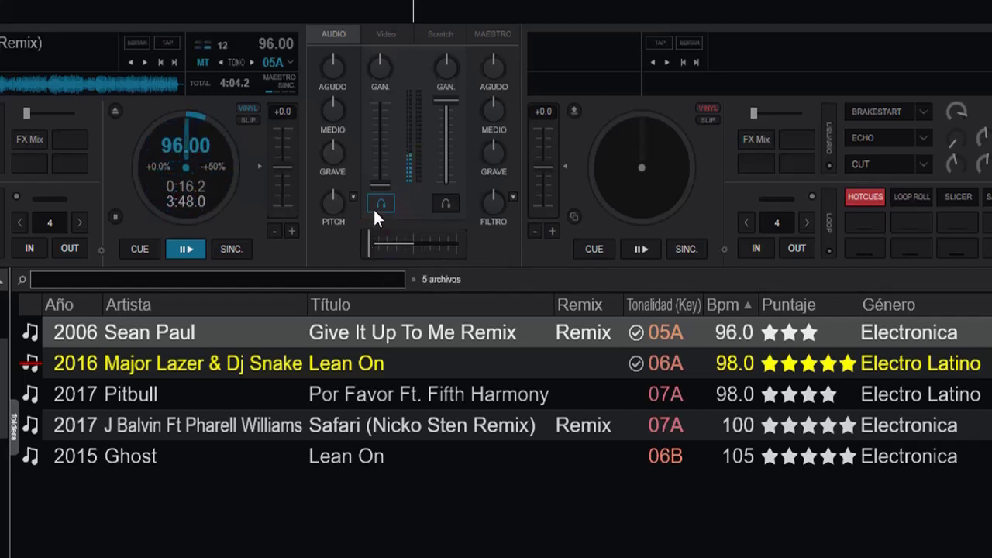
{"action": "left_click_drag", "start_coordinate": [380, 183], "coordinate": [337, 199]}
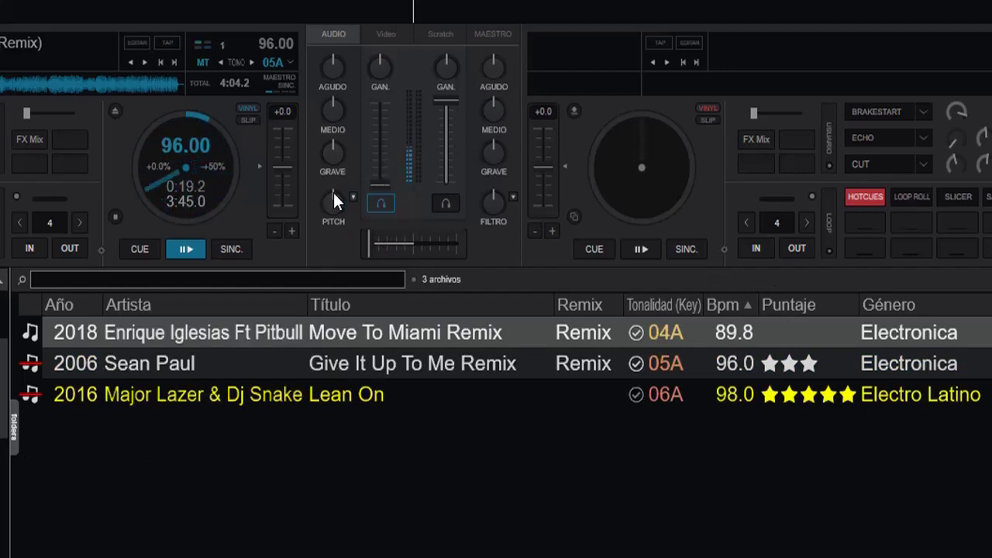
{"action": "left_click", "coordinate": [186, 249]}
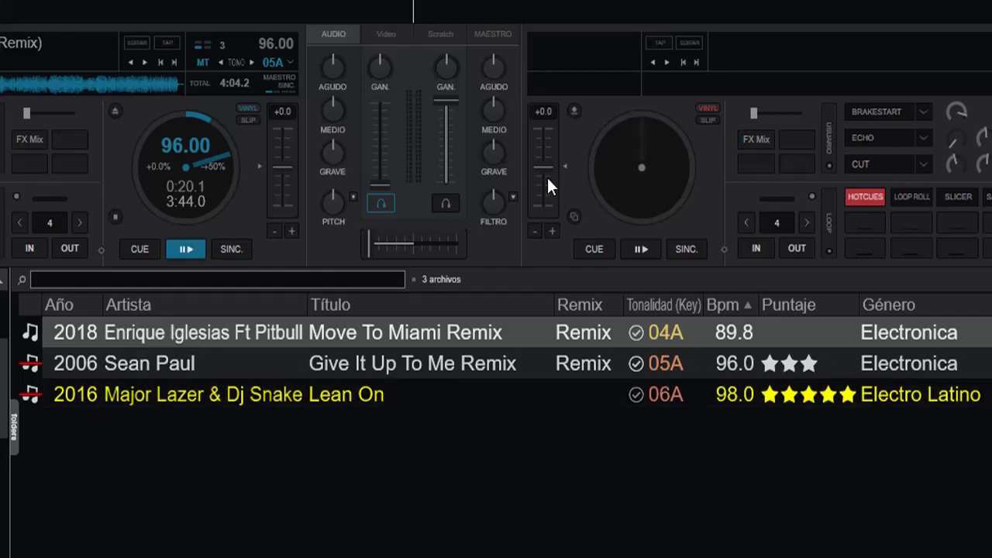
{"action": "mouse_move", "coordinate": [548, 186]}
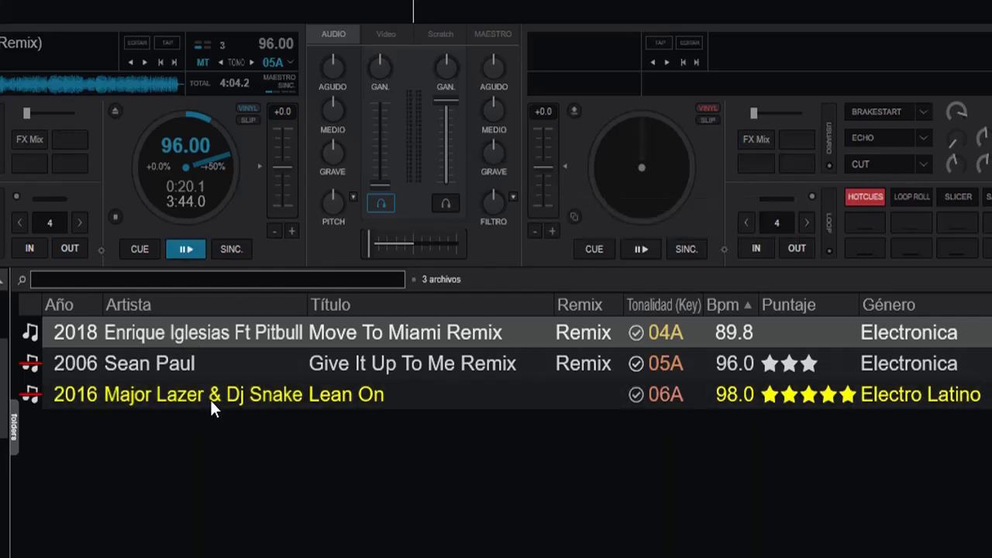